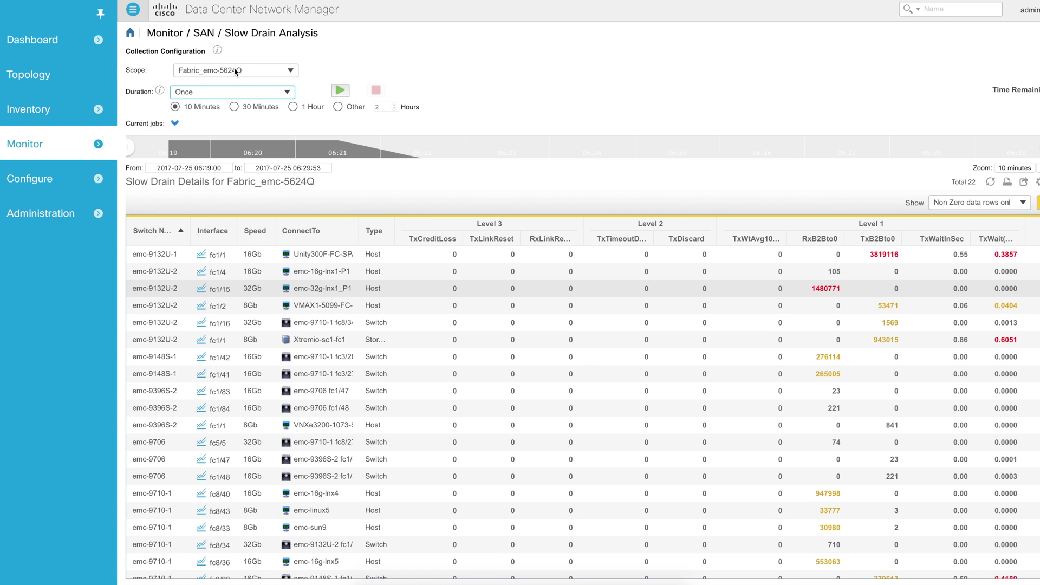
Open Monitor > SAN > Slow Drain Analysis and set the scope to Fabric_emc-5624Q
mouse_move(35, 140)
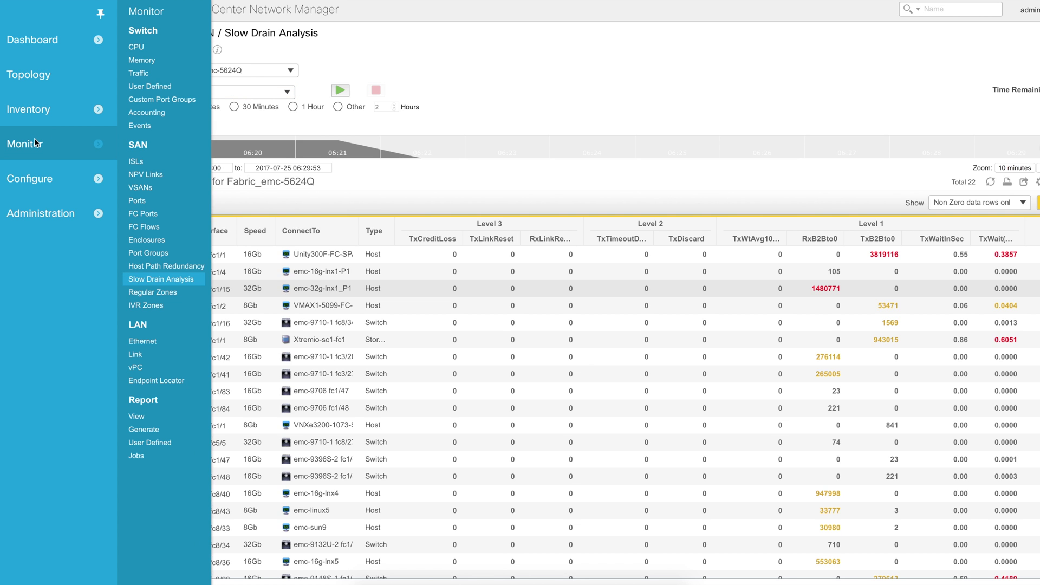
left_click(165, 283)
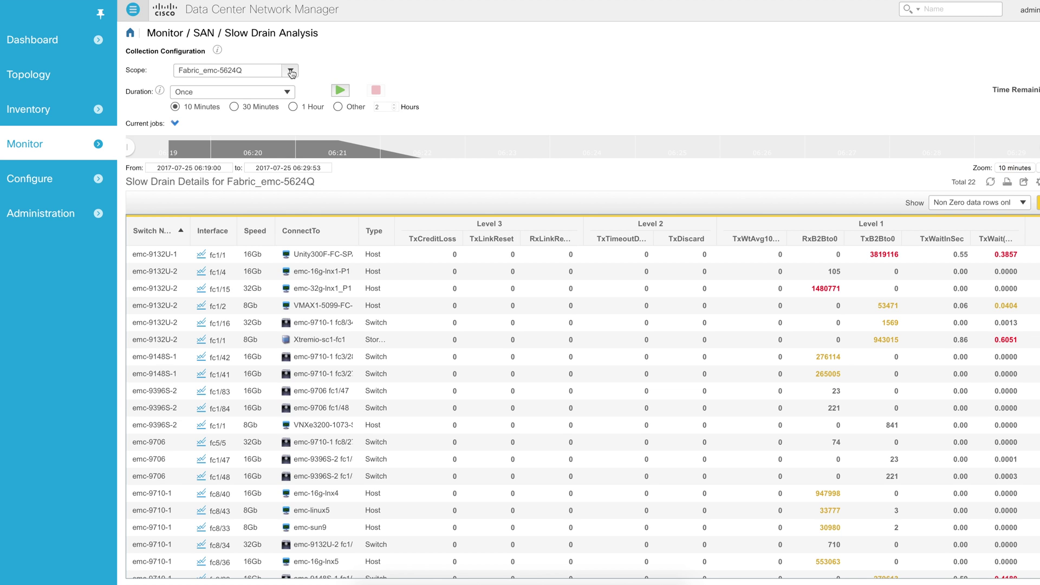
left_click(291, 72)
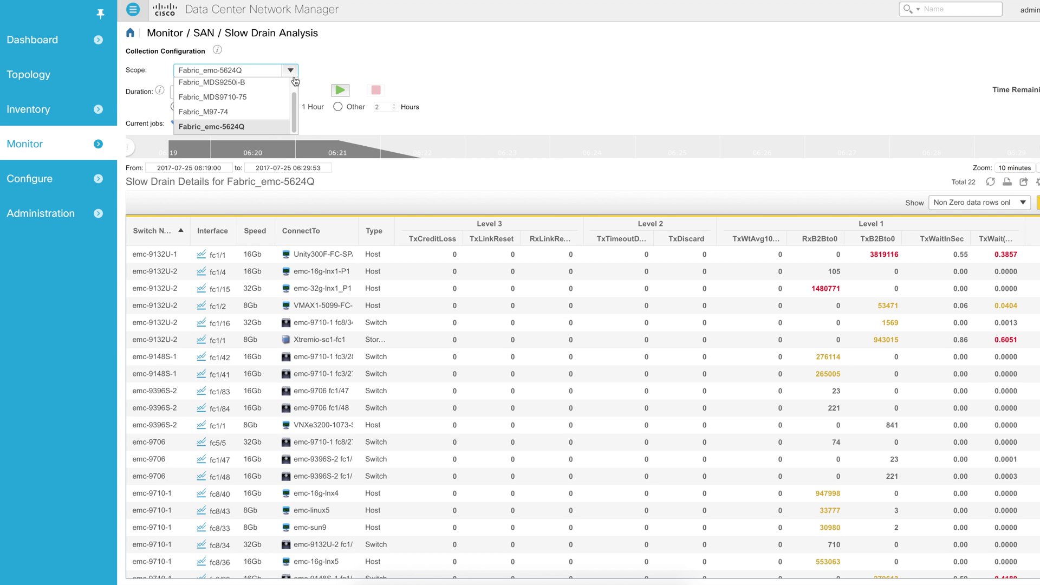
scroll(297, 100, "up", 1)
scroll(297, 100, "up", 2)
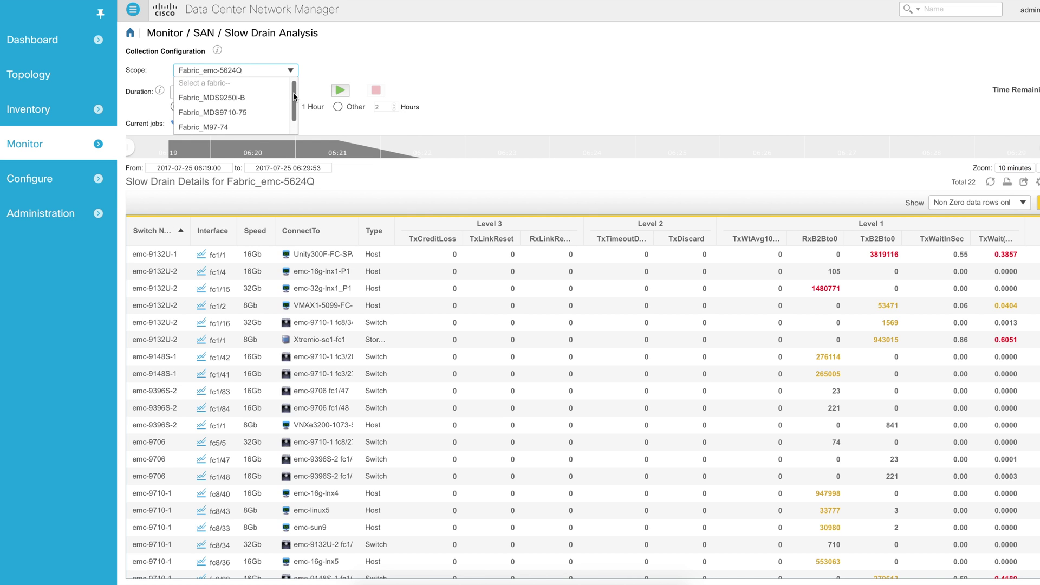
scroll(295, 96, "down", 1)
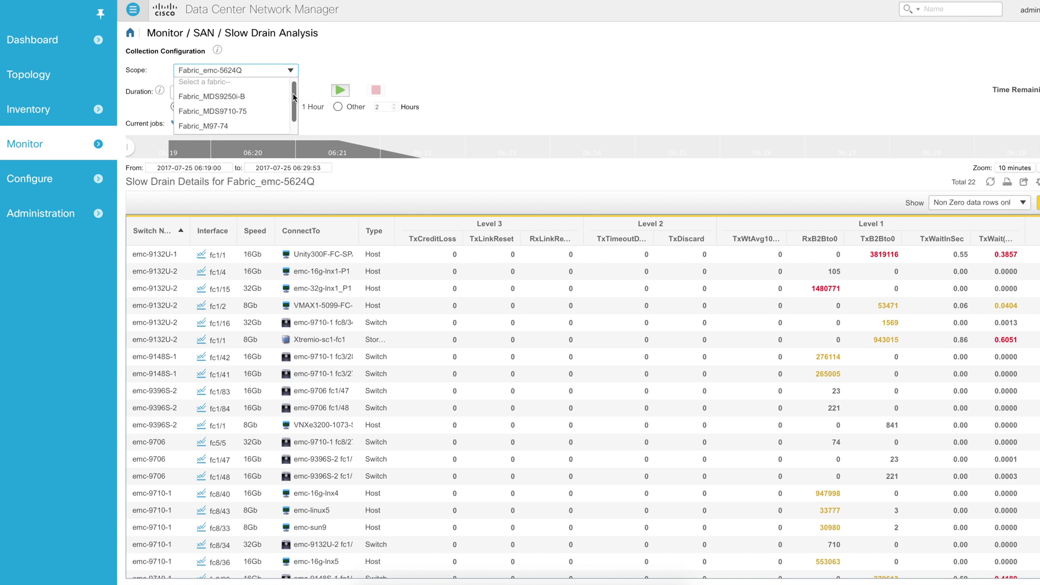
scroll(295, 97, "down", 2)
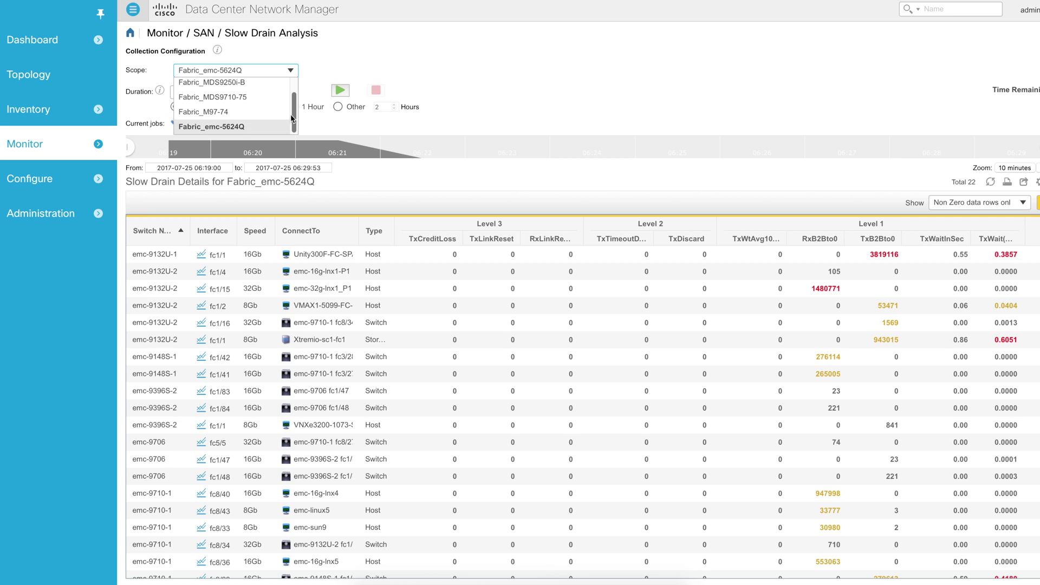
left_click(211, 130)
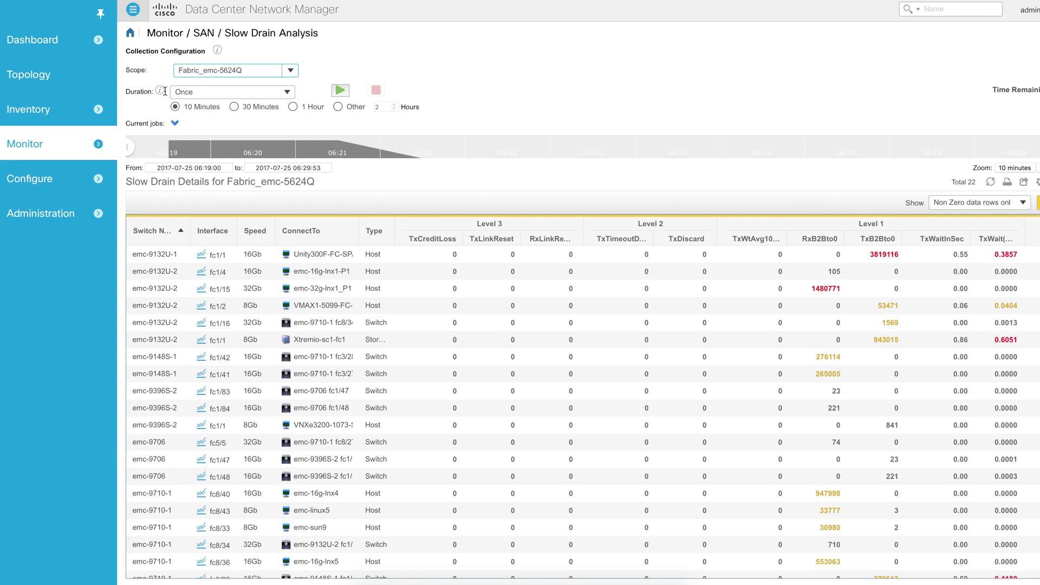
Set the collection Duration to Daily with a 1 Hour window
left_click(289, 94)
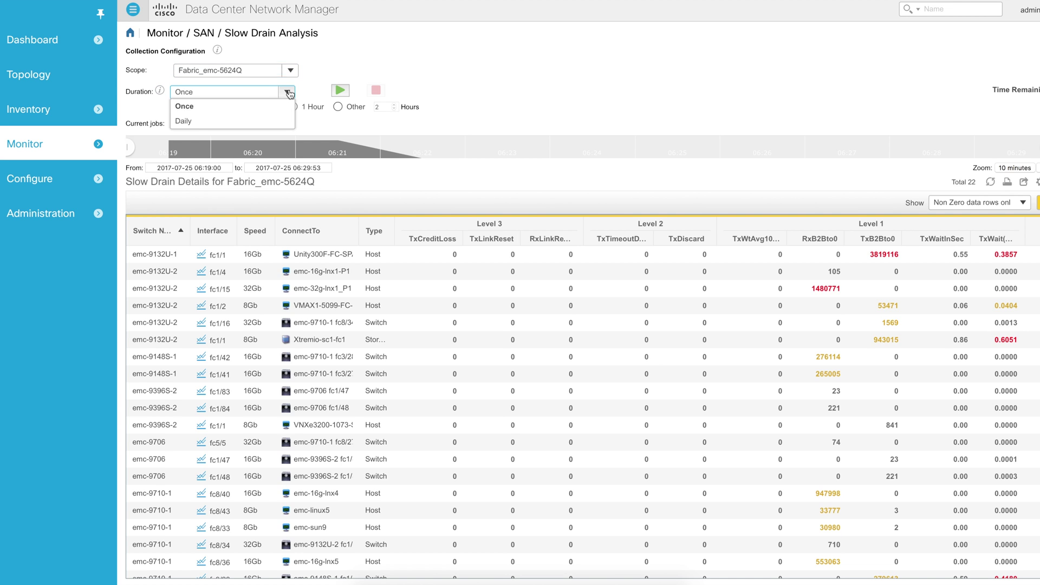
left_click(192, 117)
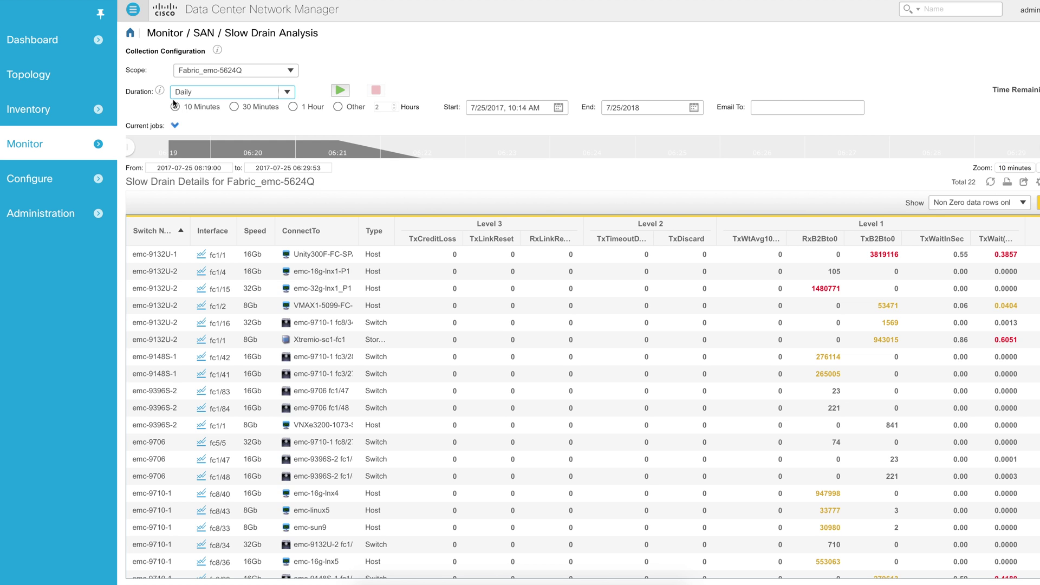
left_click(293, 107)
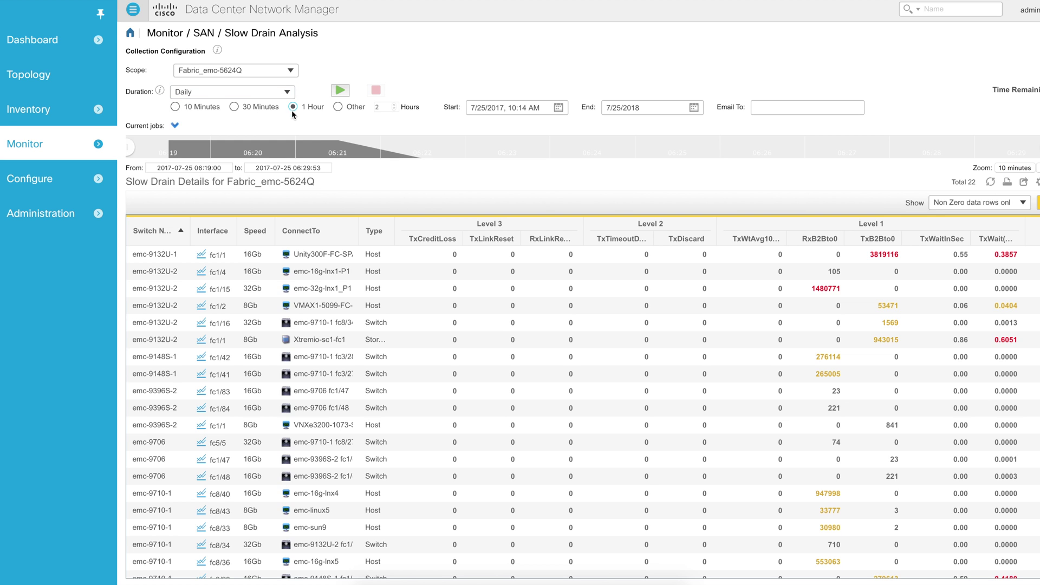
Set the start time to 12:00 in the Start date calendar and close it
left_click(558, 107)
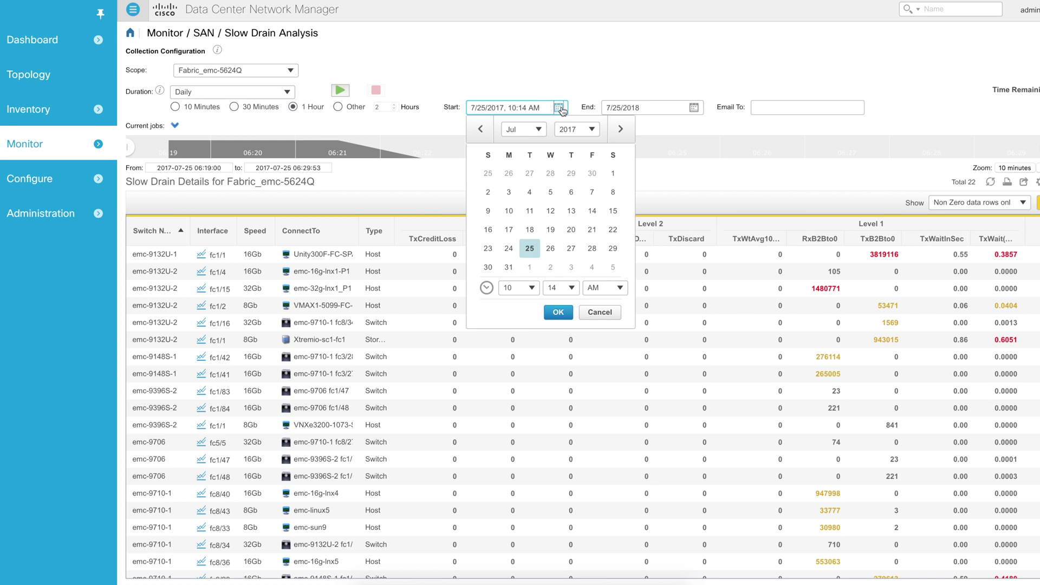
left_click(531, 288)
left_click(509, 466)
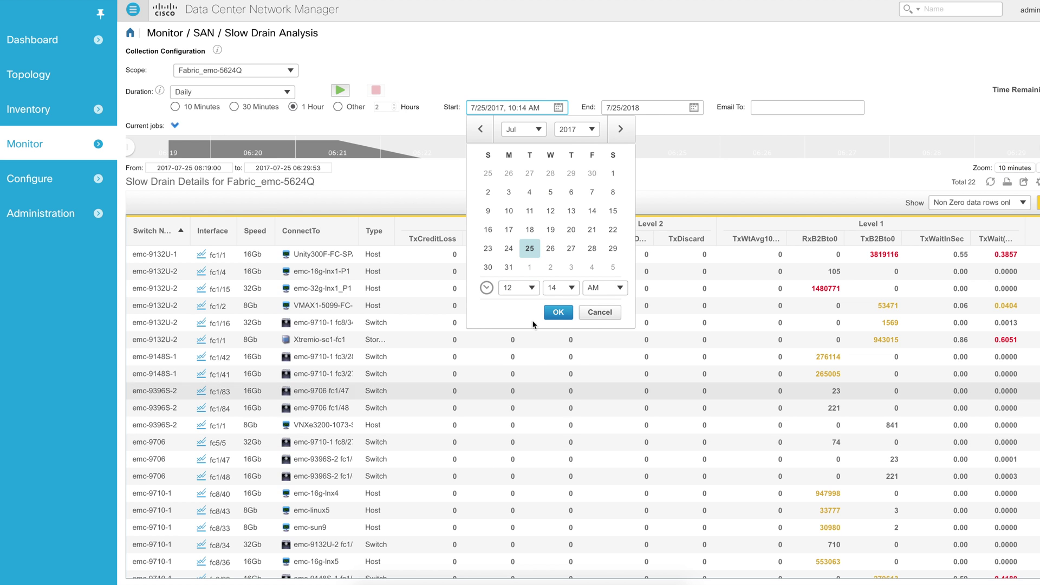
left_click(572, 288)
left_click(572, 305)
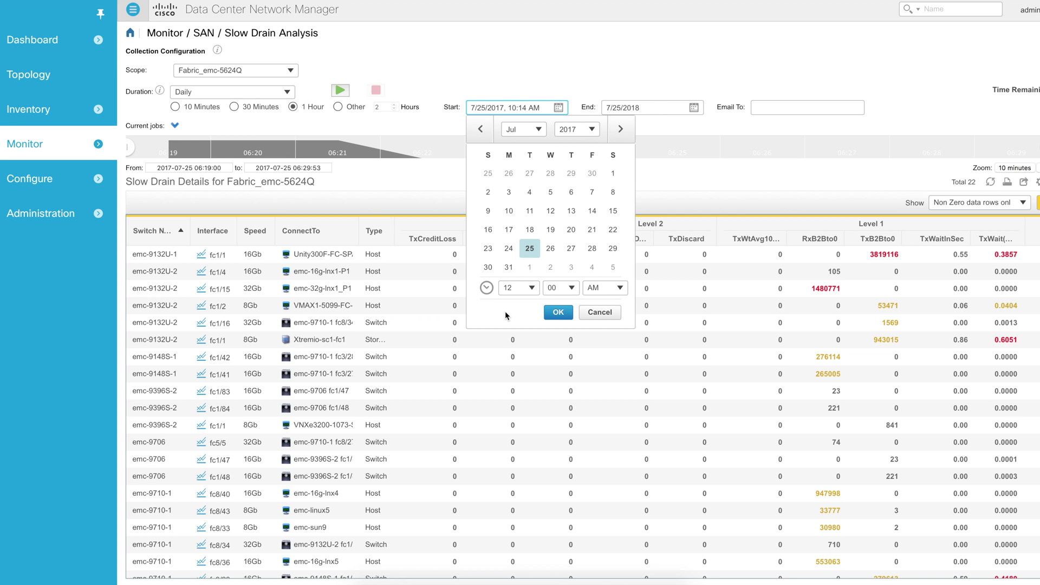
left_click(601, 313)
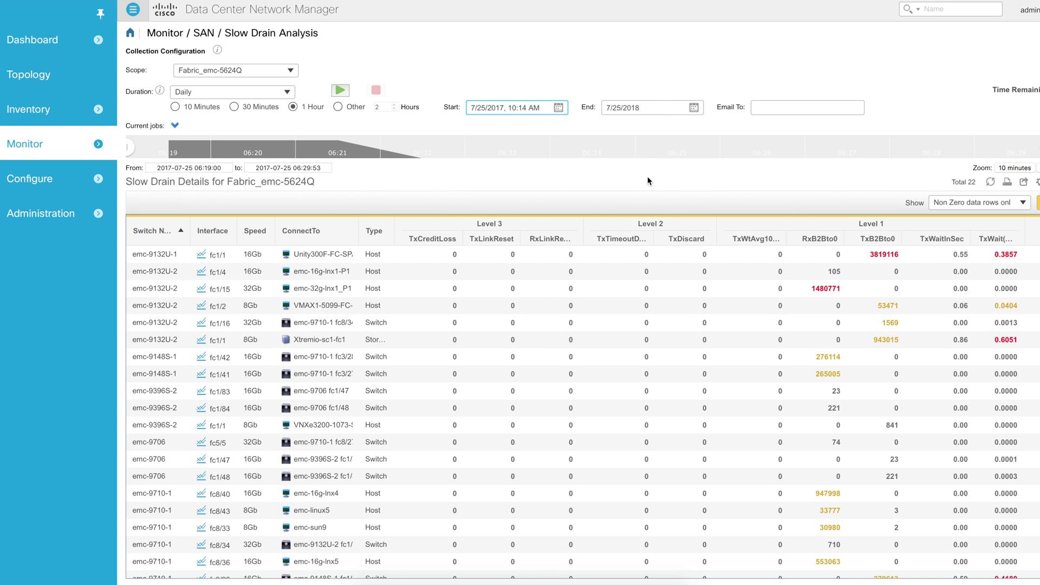
Begin entering a notification e-mail address in Email To, then clear it
left_click(764, 108)
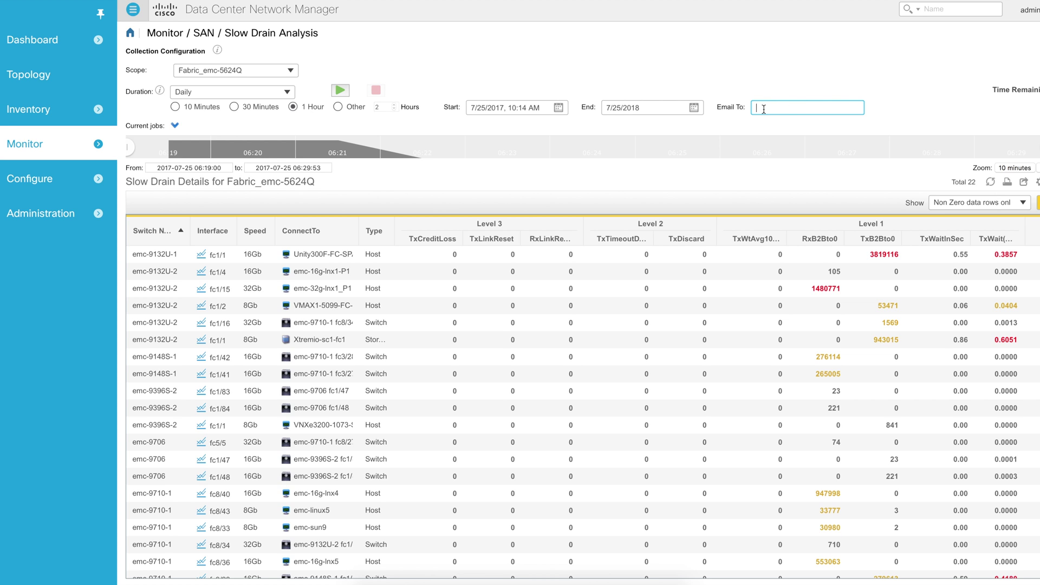
type("test@")
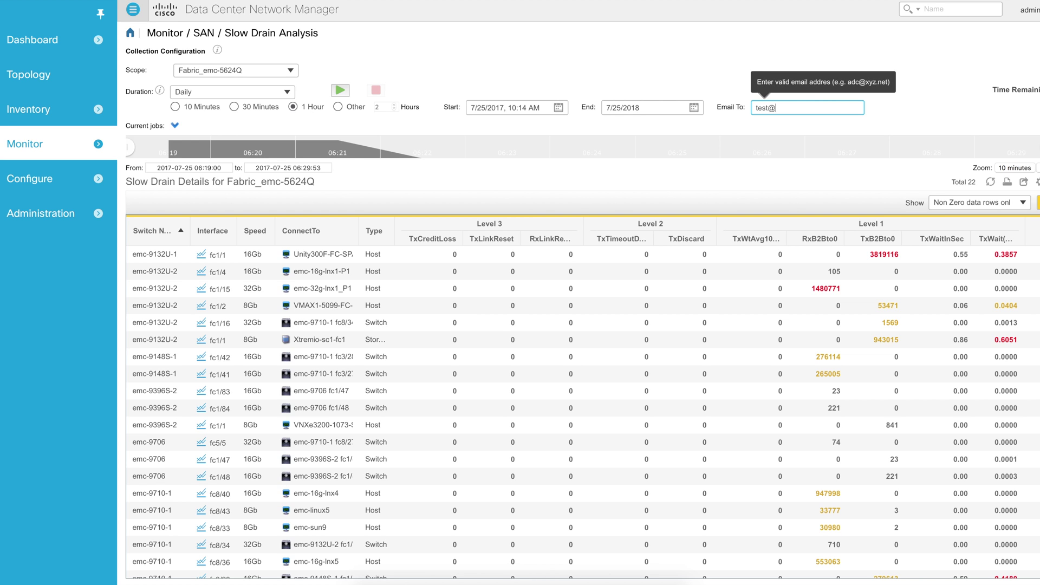
key("BackSpace")
key("BackSpace")
key("BackSpace")
key("BackSpace")
key("BackSpace")
Switch Duration back to Once with 10 Minutes and start the collection
left_click(287, 92)
left_click(191, 108)
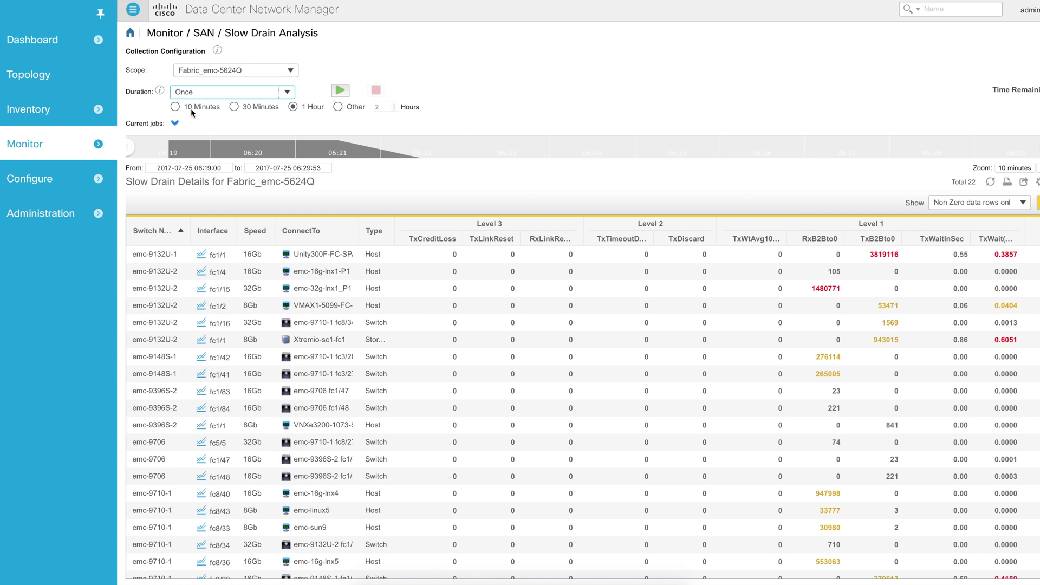
left_click(175, 107)
left_click(340, 90)
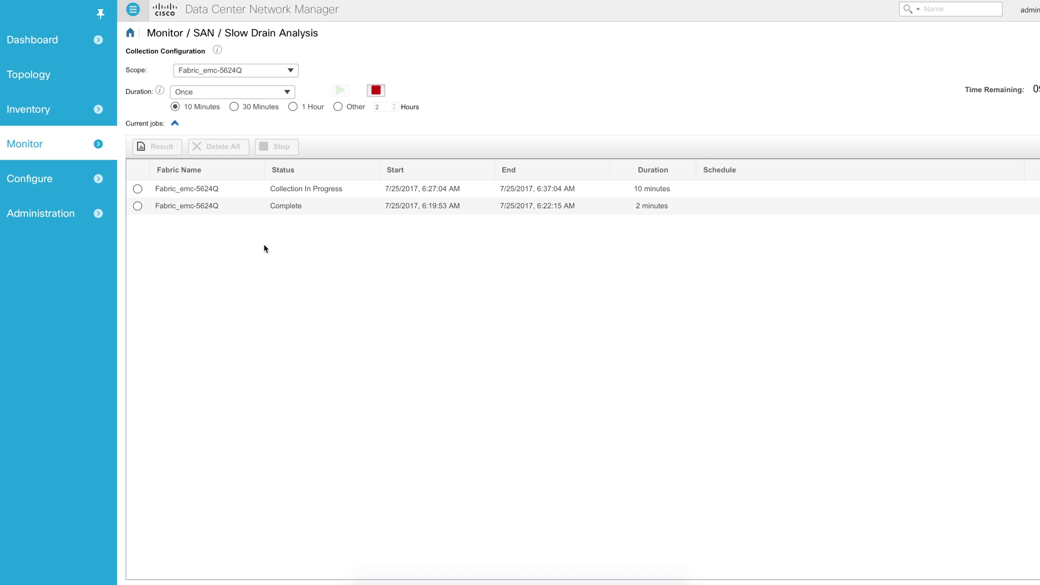
left_click(218, 51)
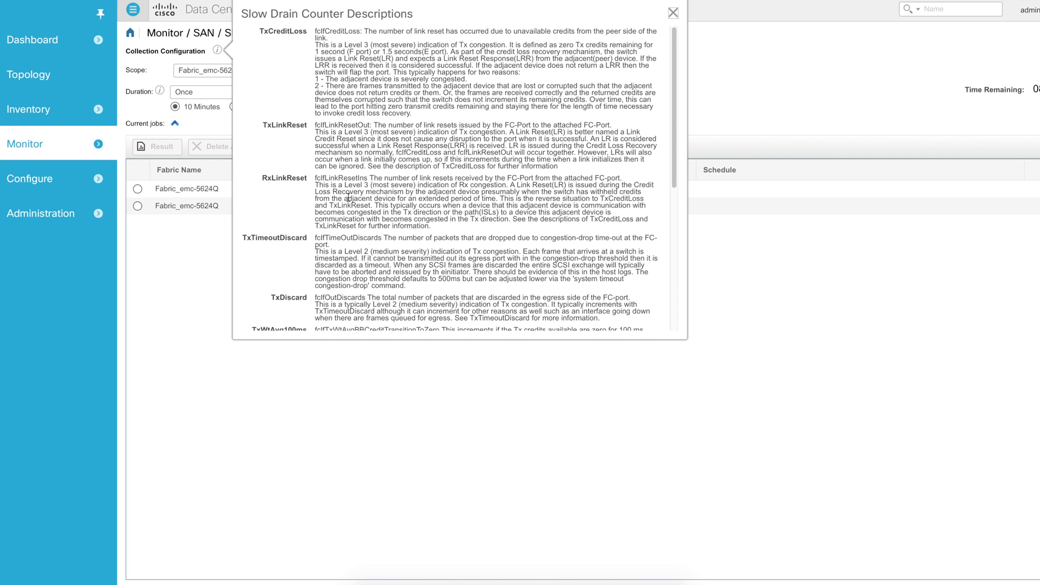
left_click(191, 256)
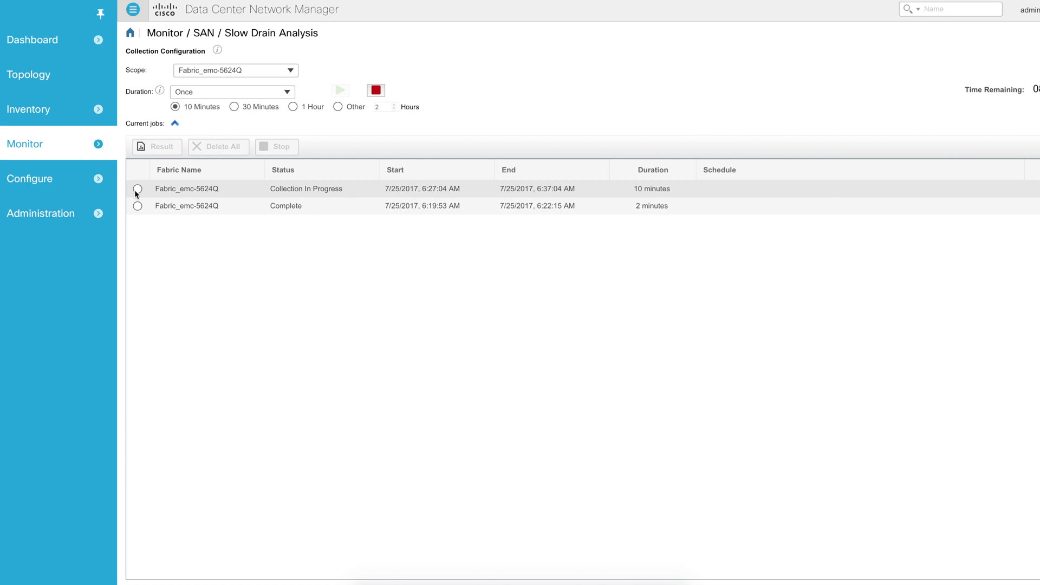
Open the Complete job's results and widen the analysed time range to its earliest point
left_click(137, 206)
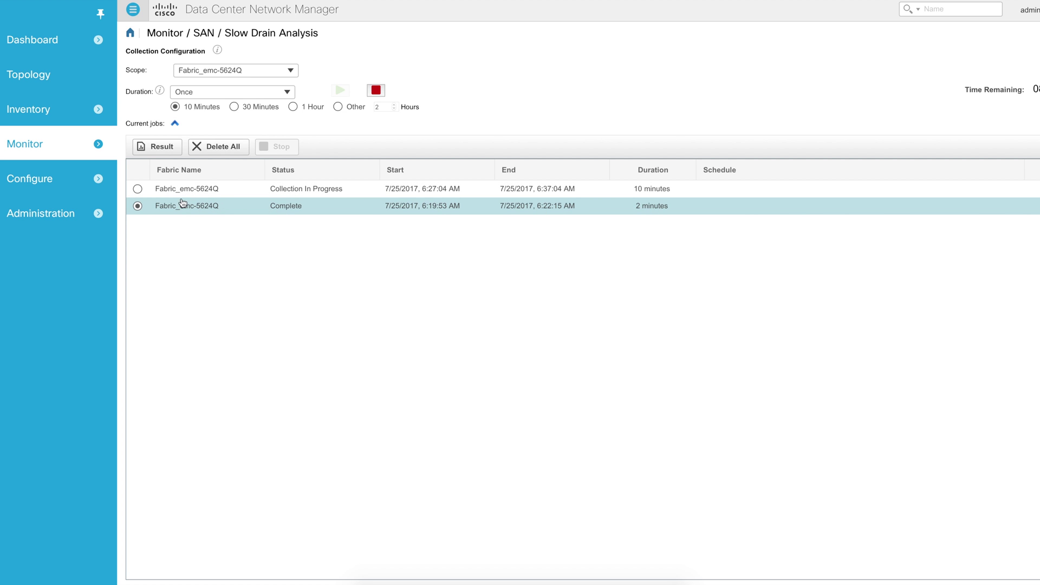
left_click(154, 147)
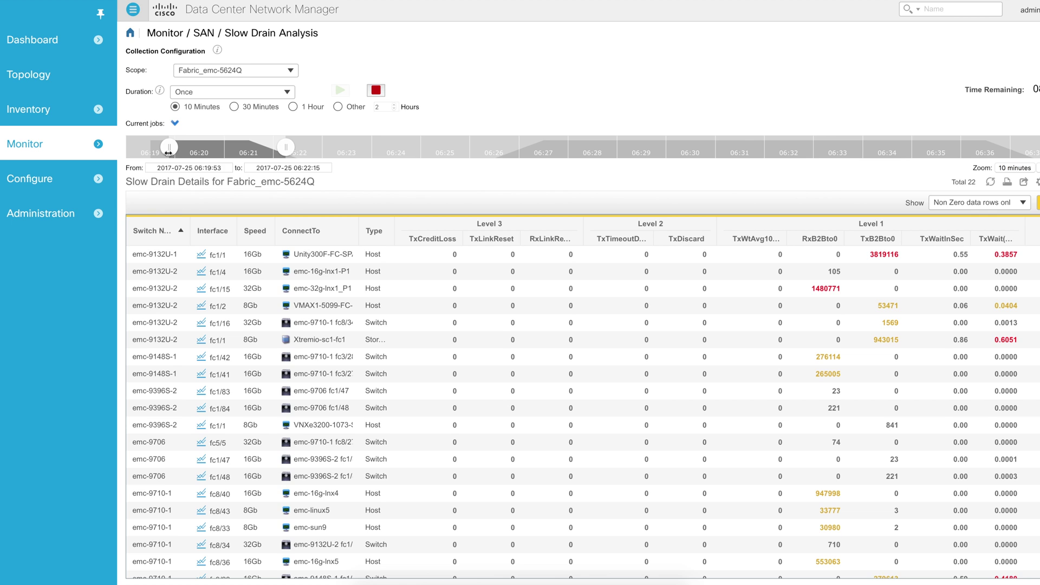
left_click_drag(169, 153, 194, 148)
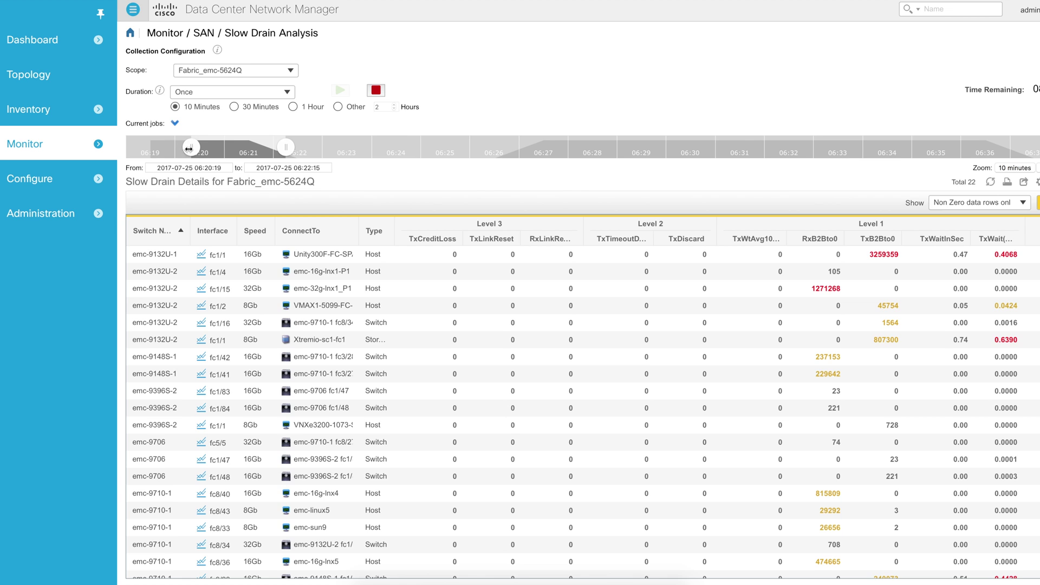
Adjust the analysed time range slider, ending at 06:19:00 to 06:22:29
left_click_drag(192, 147, 202, 150)
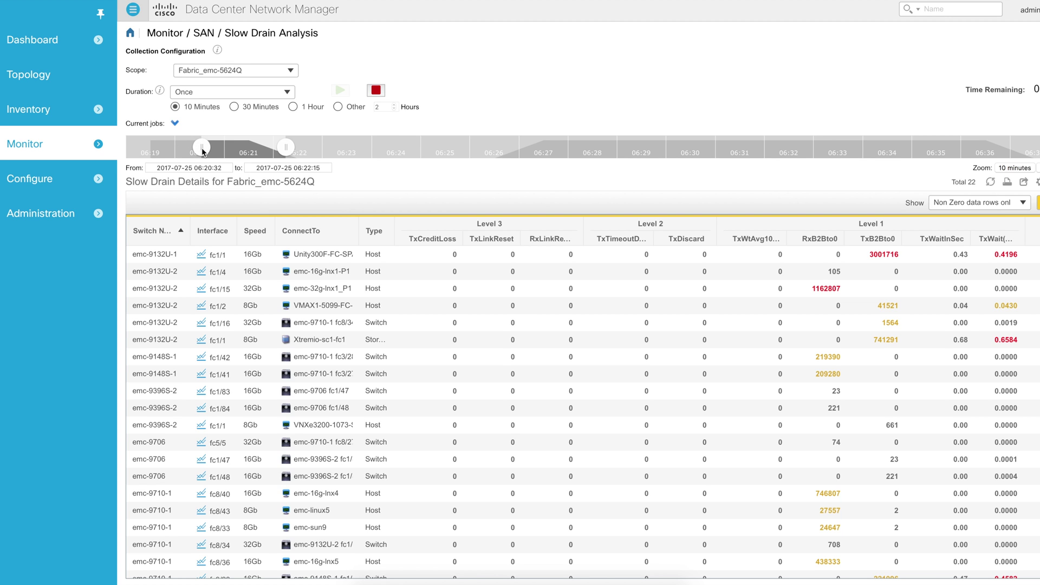
left_click_drag(204, 149, 240, 151)
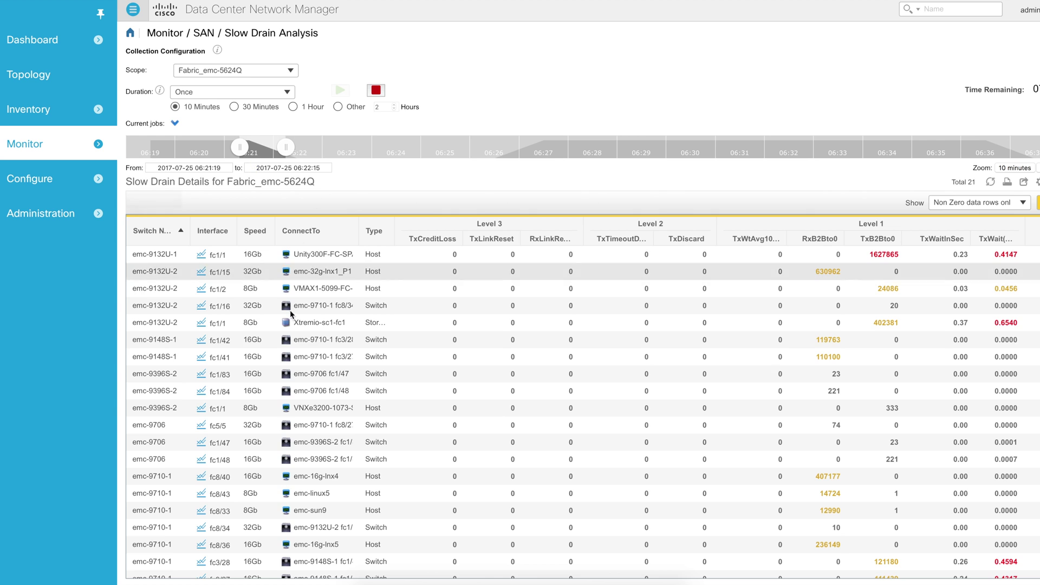
mouse_move(246, 149)
left_mouse_down()
mouse_move(268, 152)
mouse_move(129, 144)
left_mouse_up()
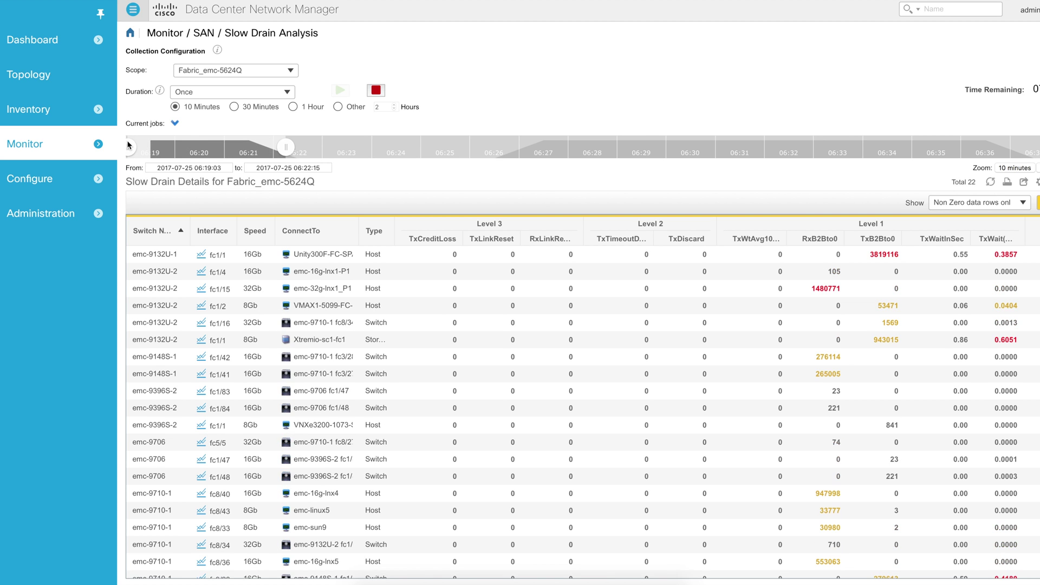
left_click_drag(290, 147, 323, 149)
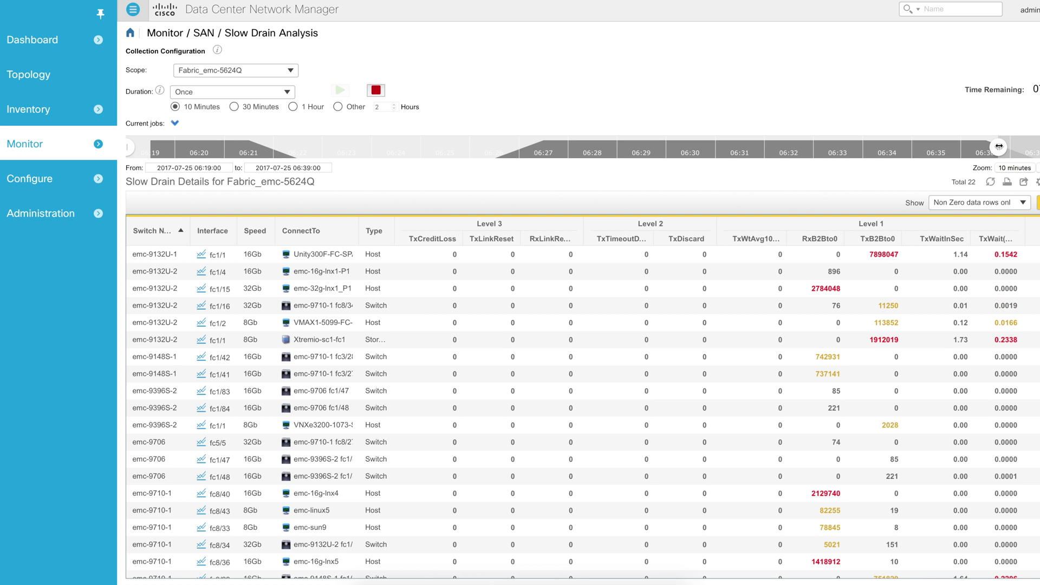
left_click_drag(992, 147, 298, 149)
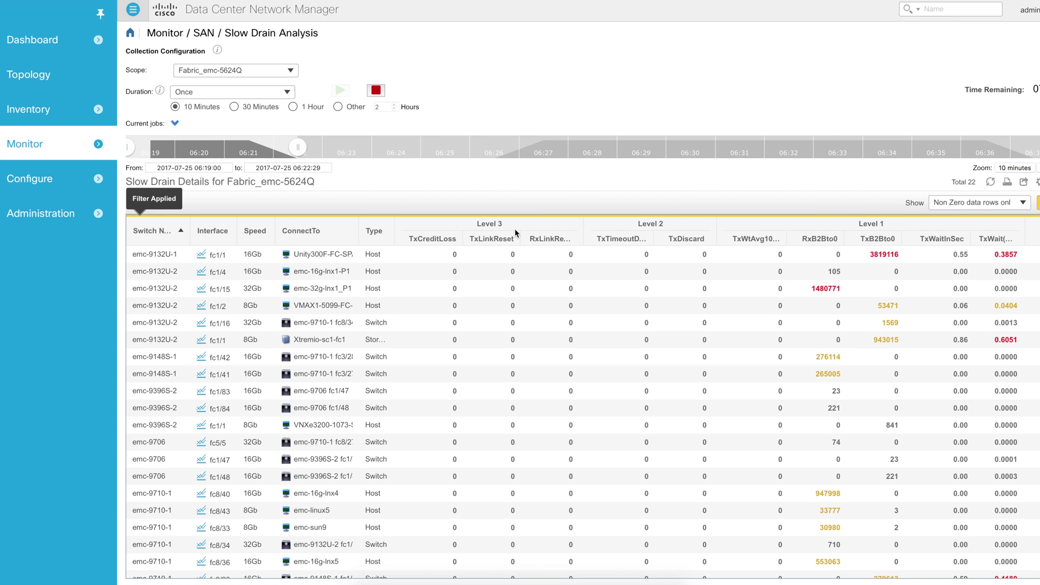
View the Slow Drain Counter Descriptions, close them, and scroll through the results table
left_click(220, 51)
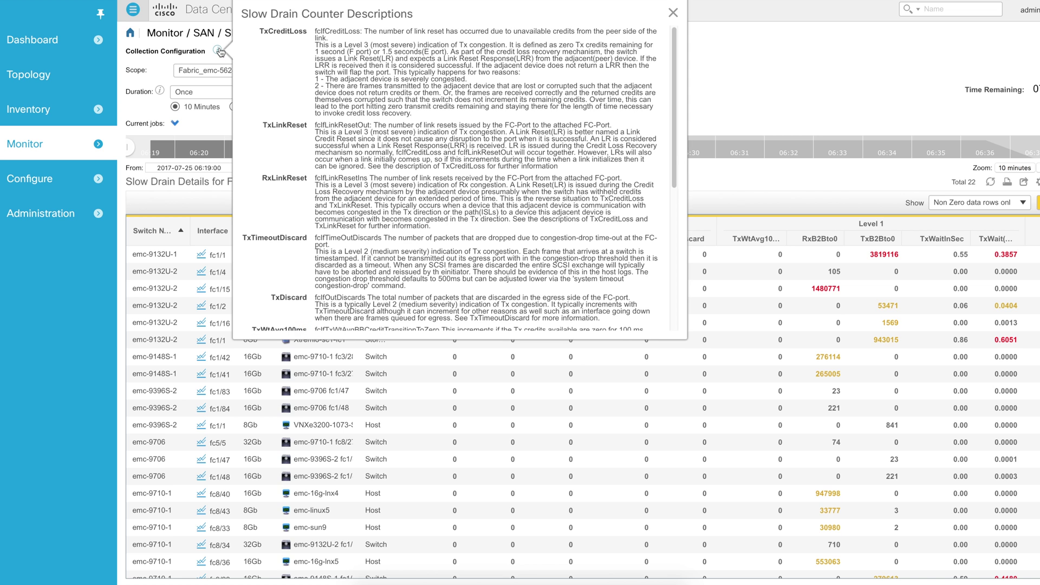
left_click(785, 185)
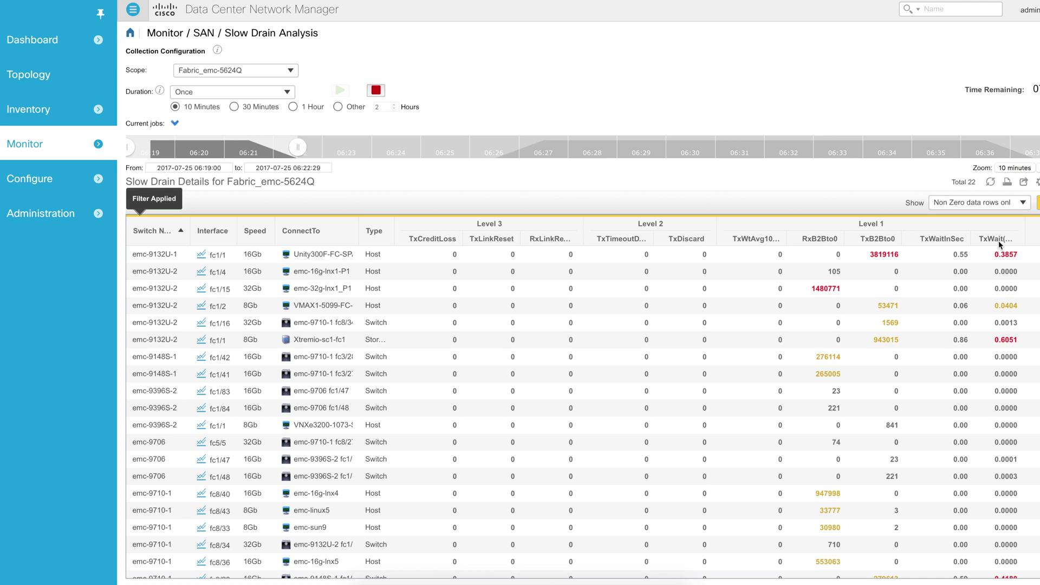
mouse_move(999, 242)
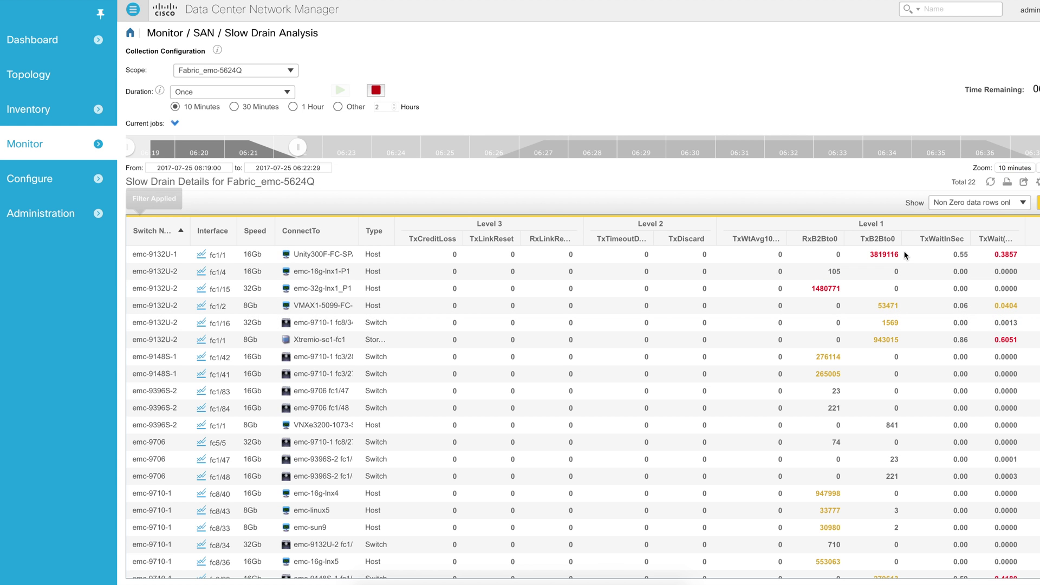
scroll(841, 255, "down", 1)
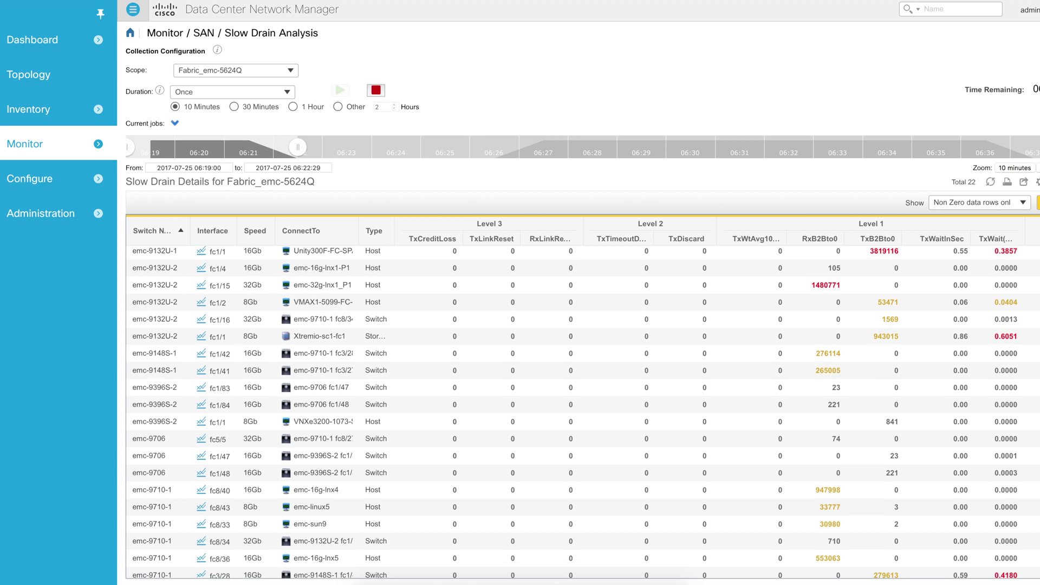
scroll(583, 412, "down", 1)
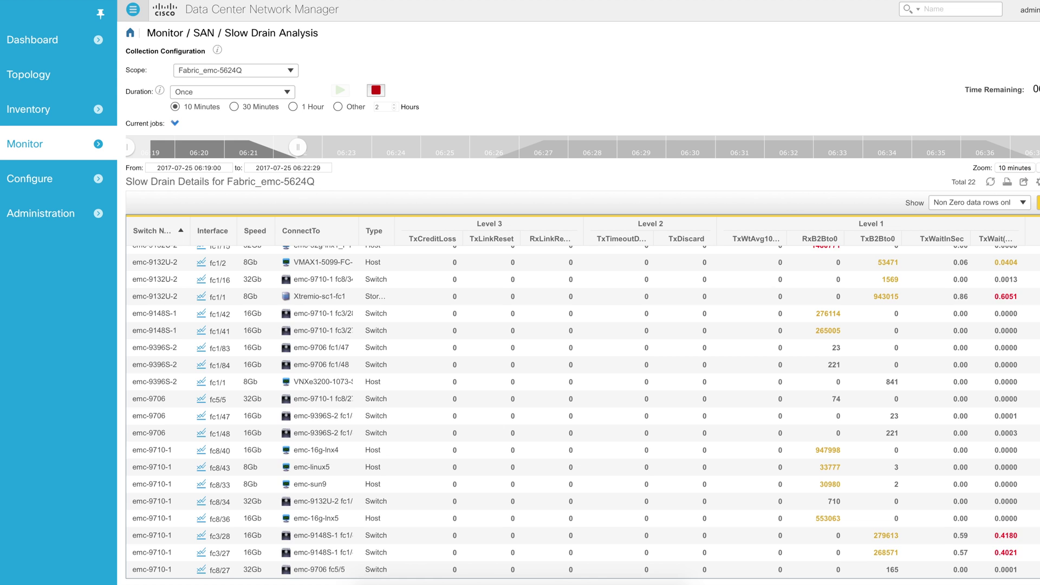
scroll(856, 266, "up", 2)
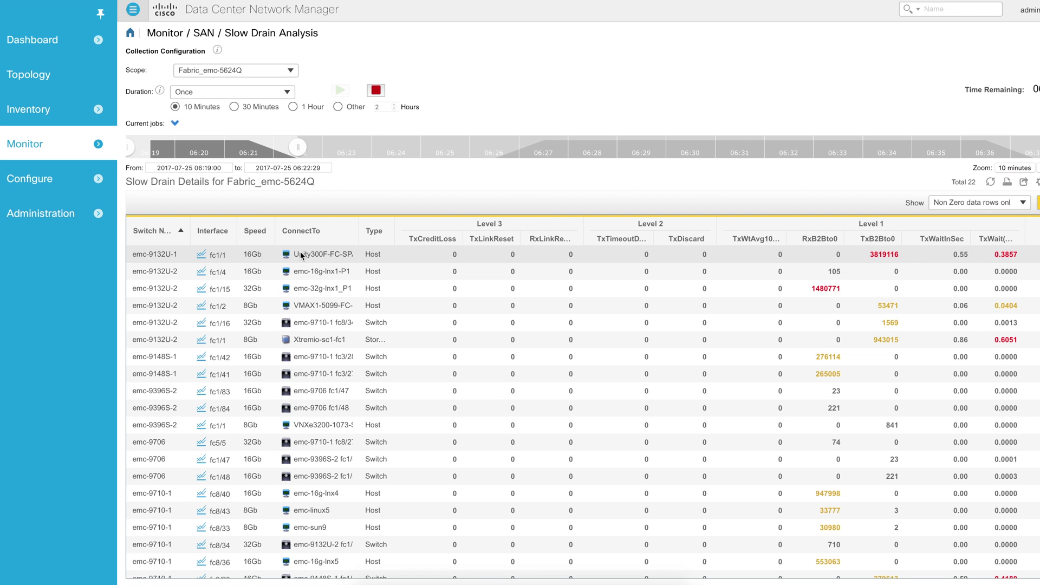
Chart port fc1/1 of emc-9132U-1, then switch the Slow Drain Chart to fc1/15 on emc-9132U-2
left_click(201, 256)
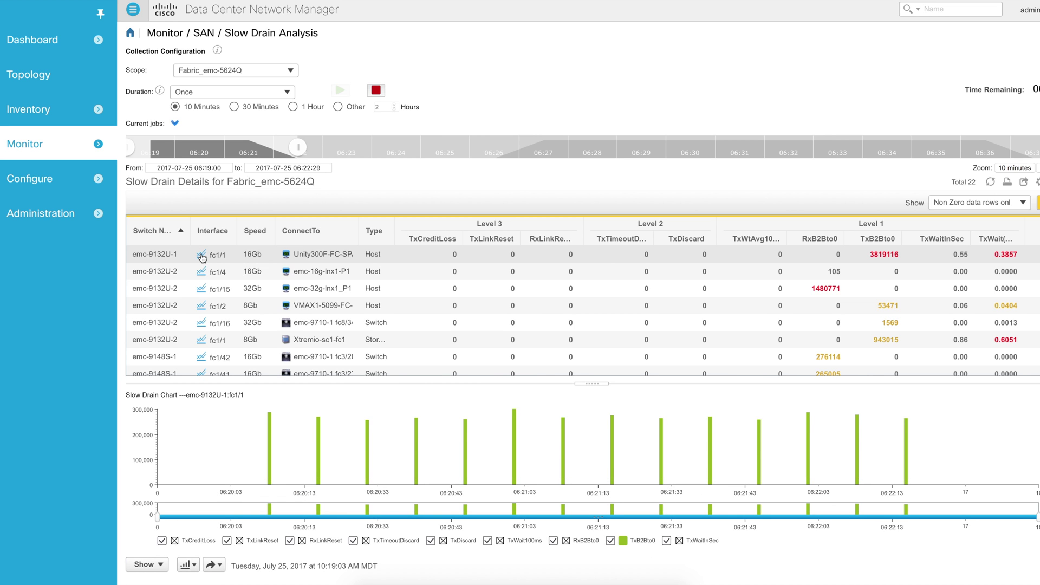
mouse_move(269, 417)
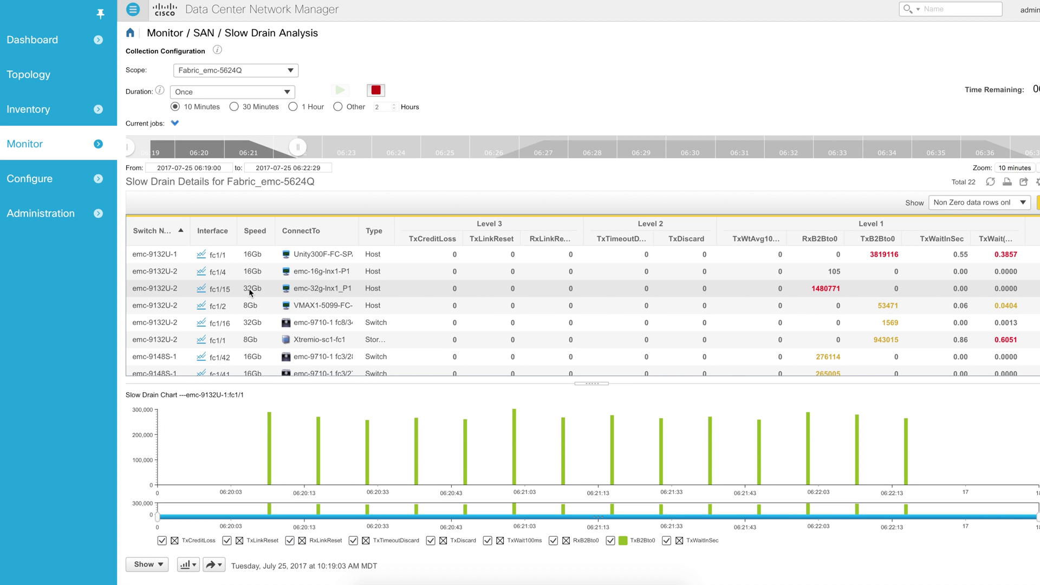
left_click(201, 291)
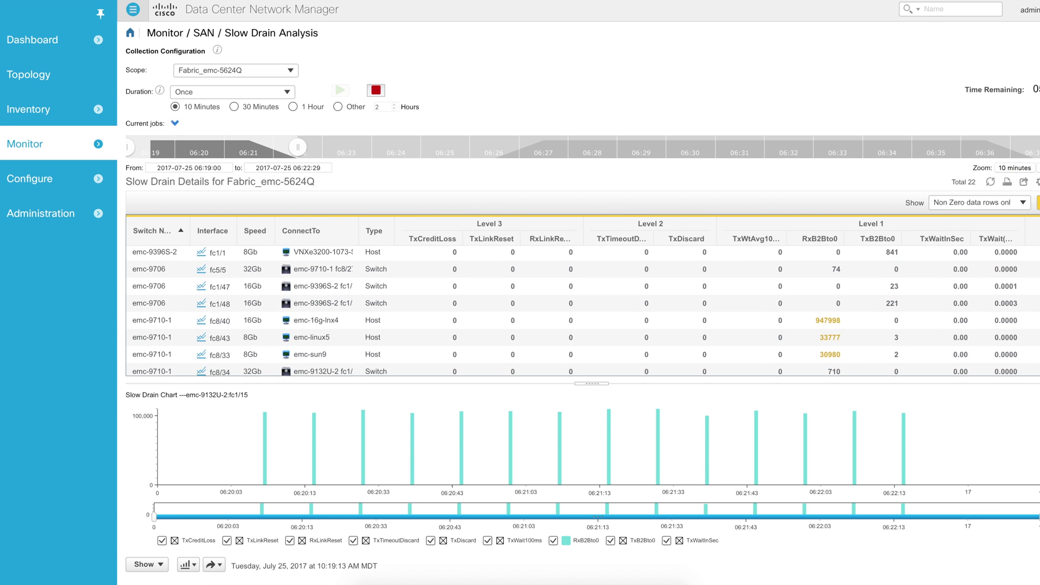
scroll(1037, 354, "down", 2)
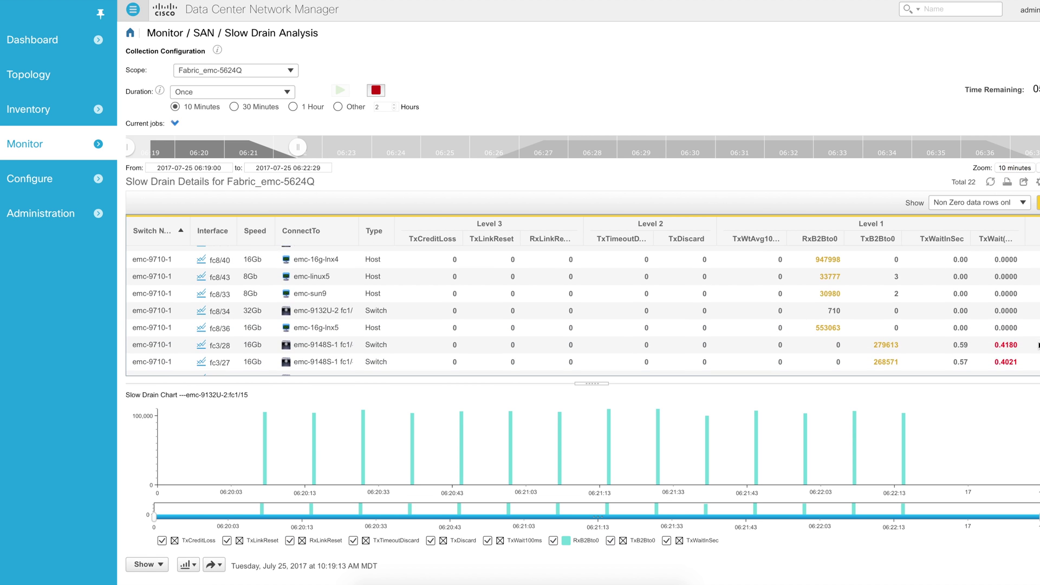
scroll(1036, 355, "up", 5)
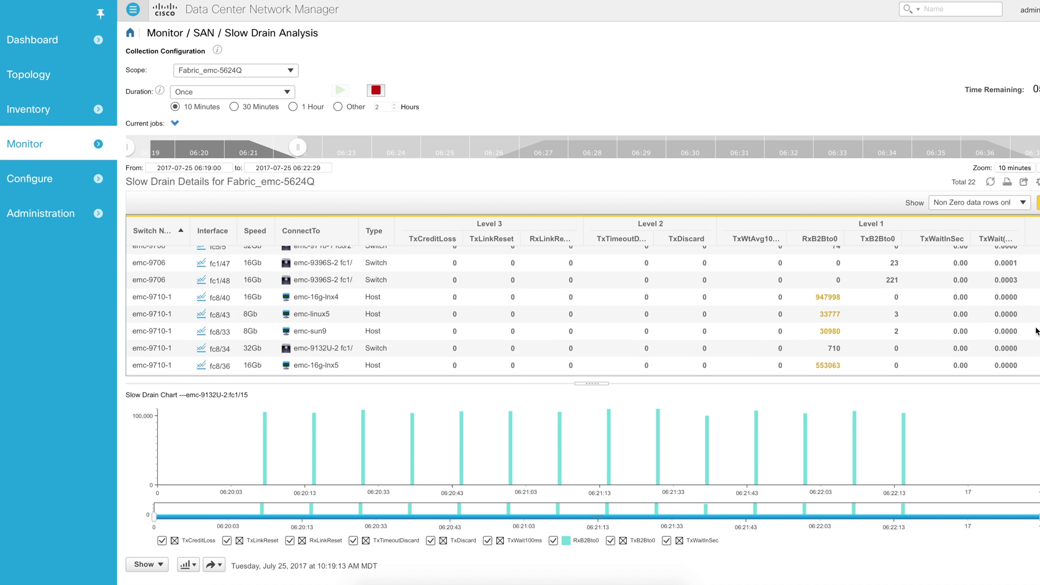
scroll(1037, 271, "up", 3)
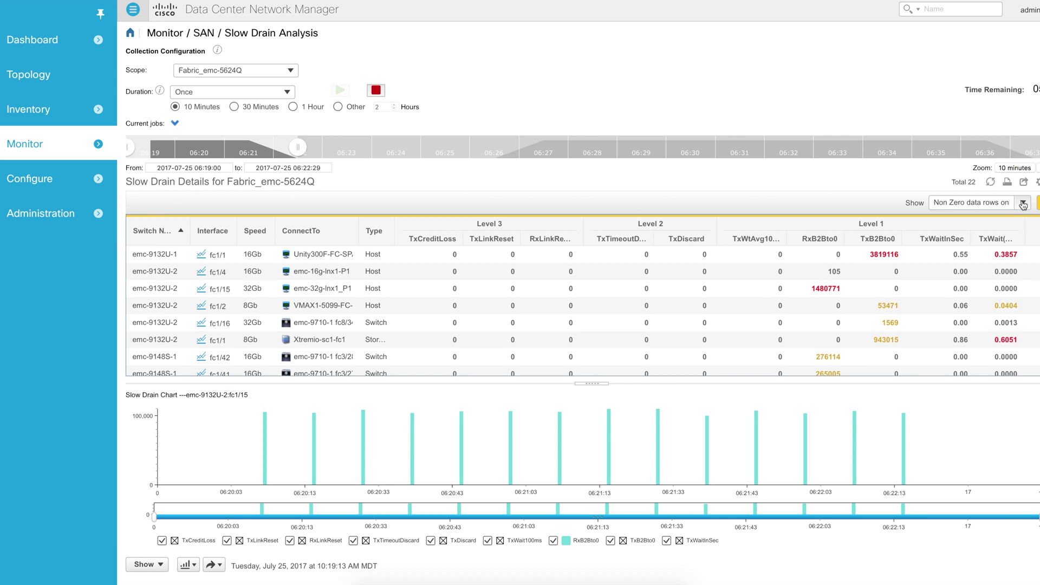
scroll(582, 309, "down", 1)
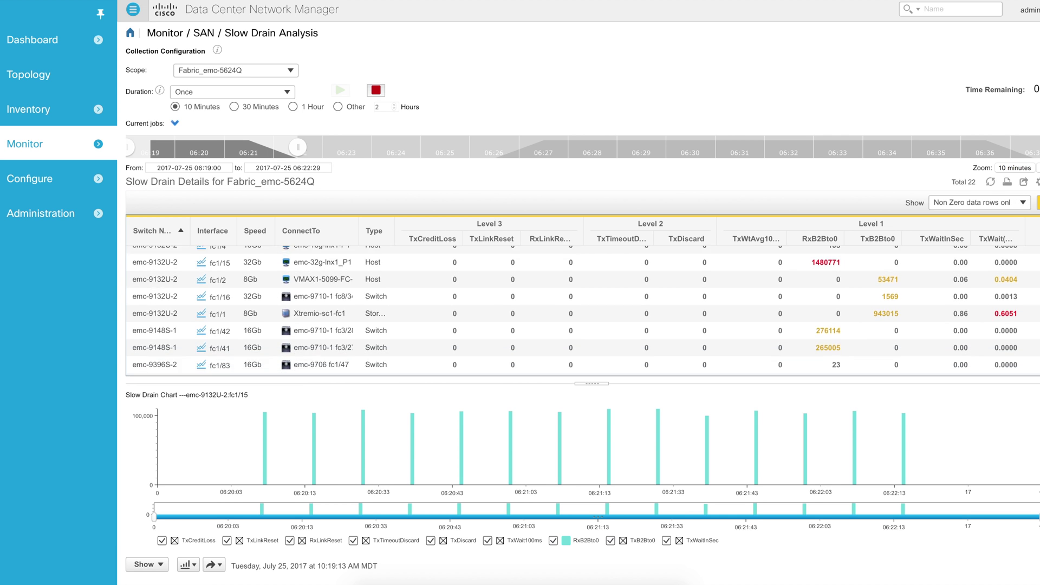
scroll(583, 309, "down", 1)
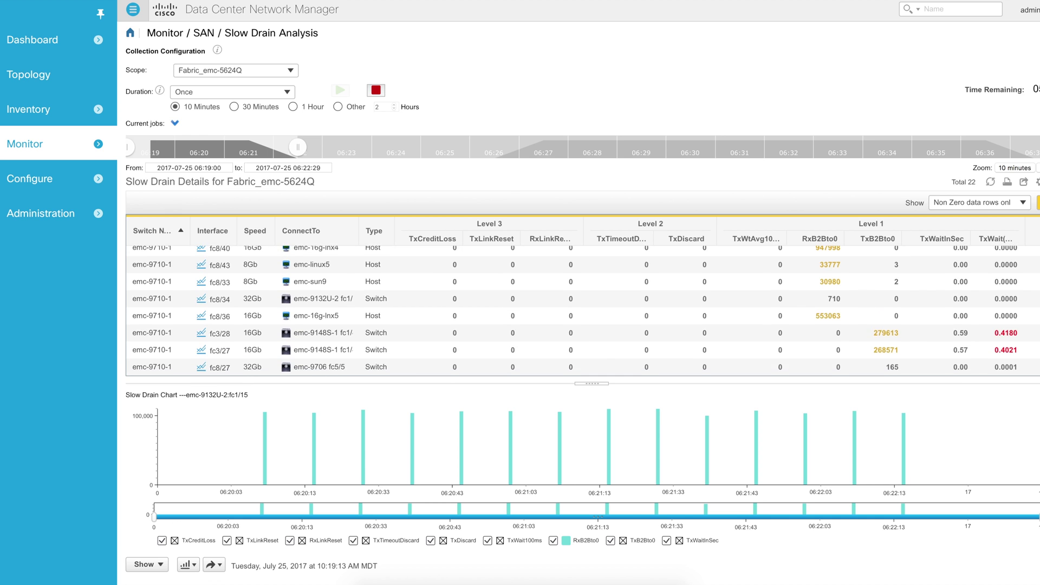
left_click(1023, 203)
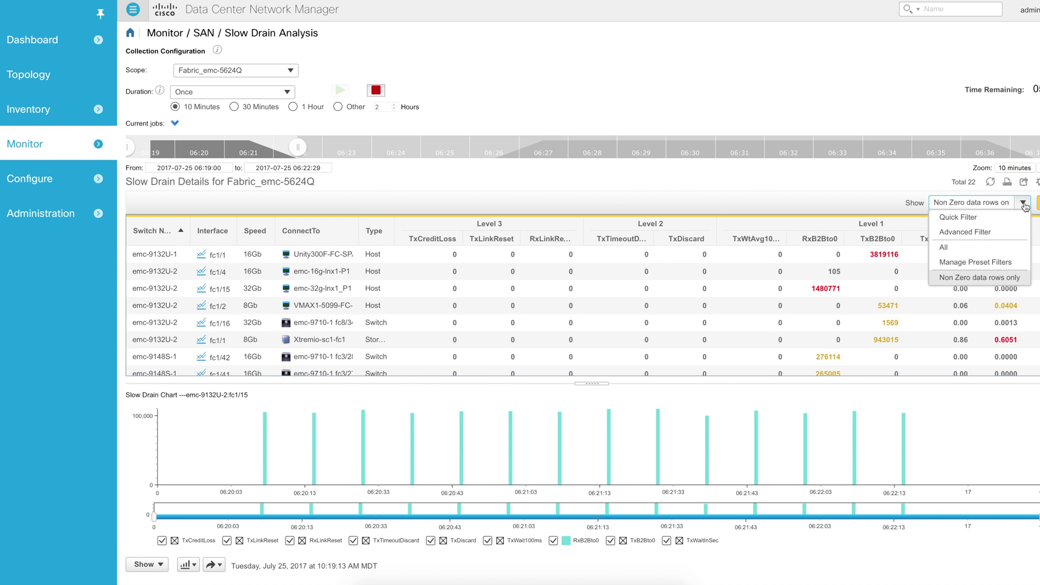
Show All rows, revert to Non Zero data rows only, then sort by TxB2Bto0 ascending
left_click(944, 247)
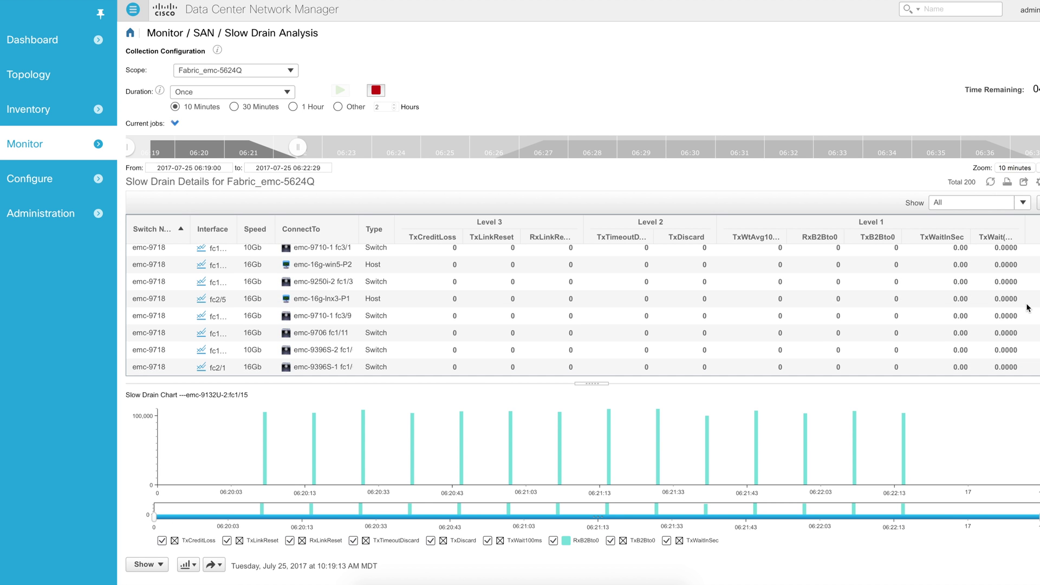
left_click(1023, 203)
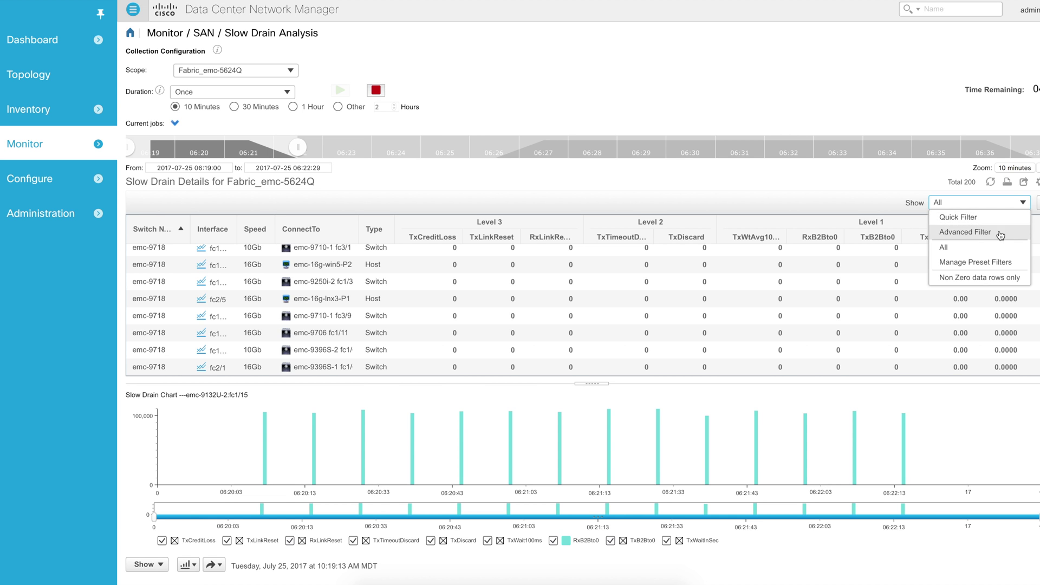
left_click(970, 277)
scroll(970, 282, "down", 2)
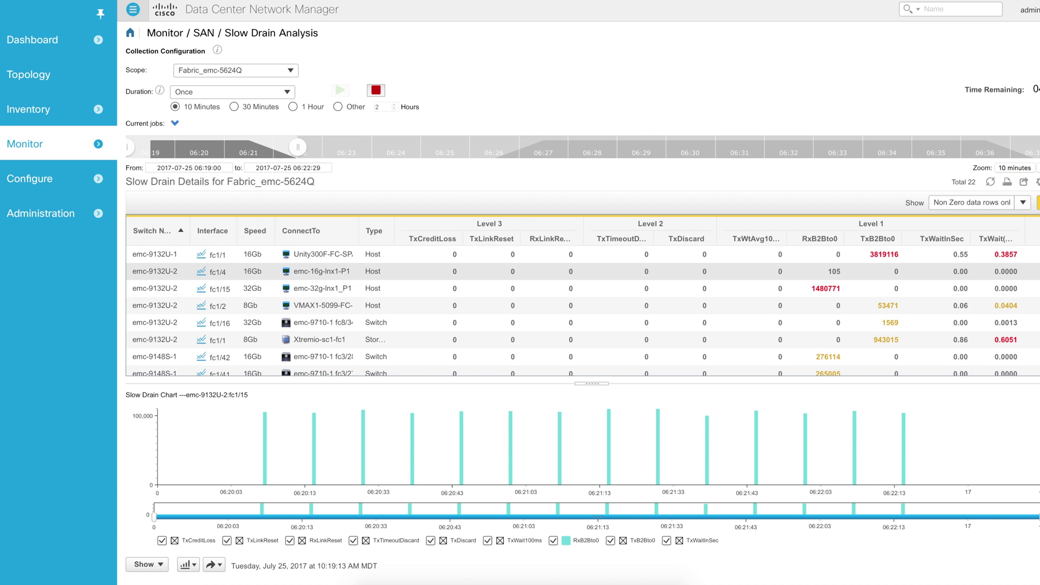
scroll(584, 312, "down", 5)
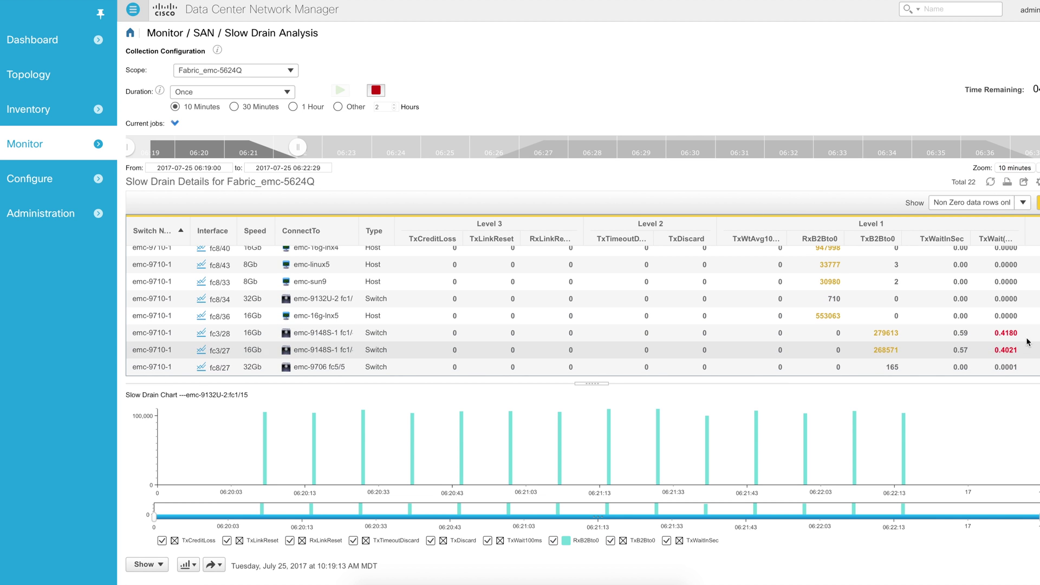
scroll(883, 352, "down", 1)
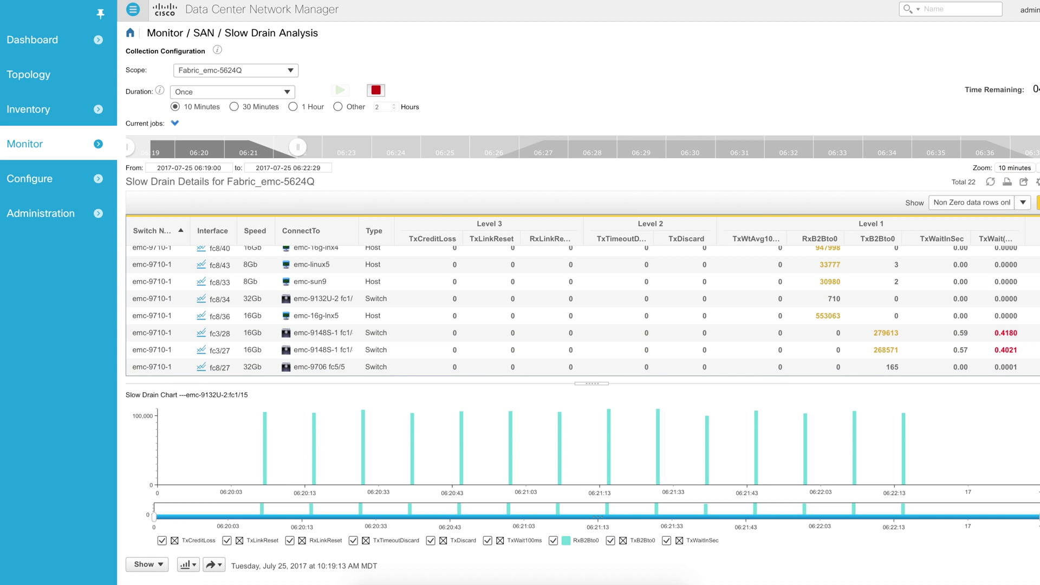
scroll(583, 312, "up", 6)
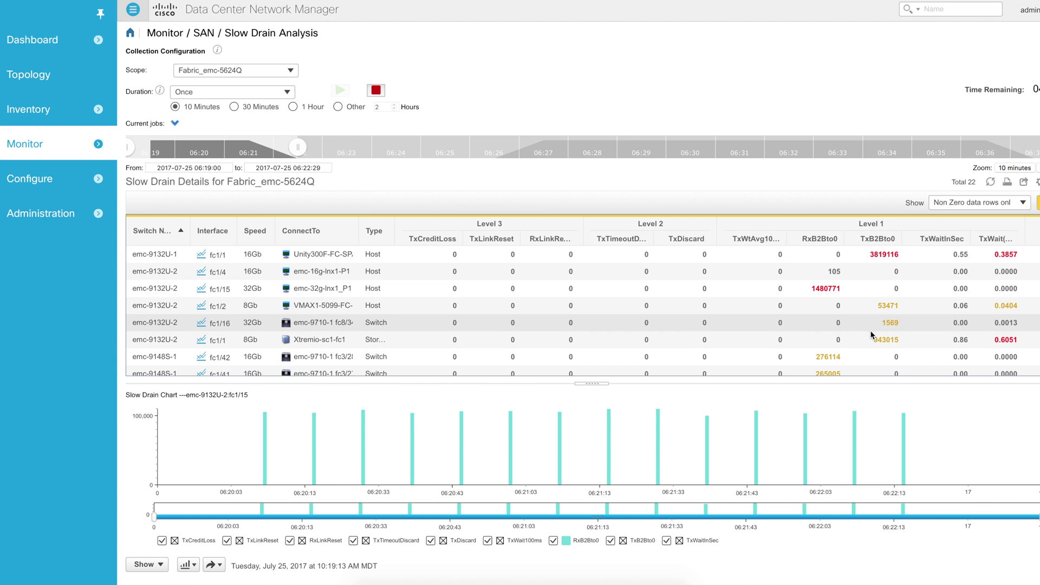
left_click(887, 238)
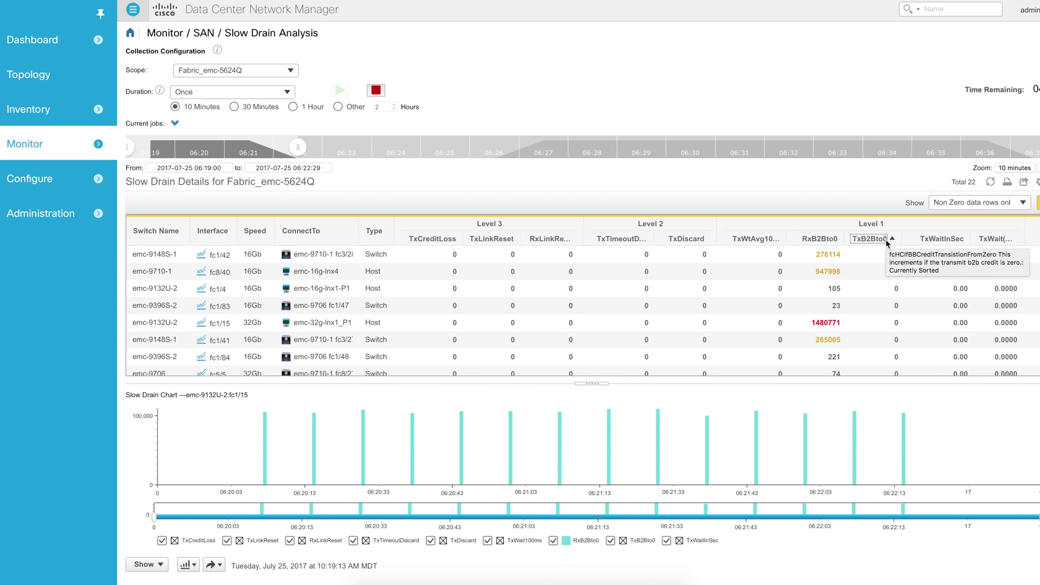
Sort by TxB2Bto0 descending, then RxB2Bto0 descending, and finally by Switch Name
left_click(887, 239)
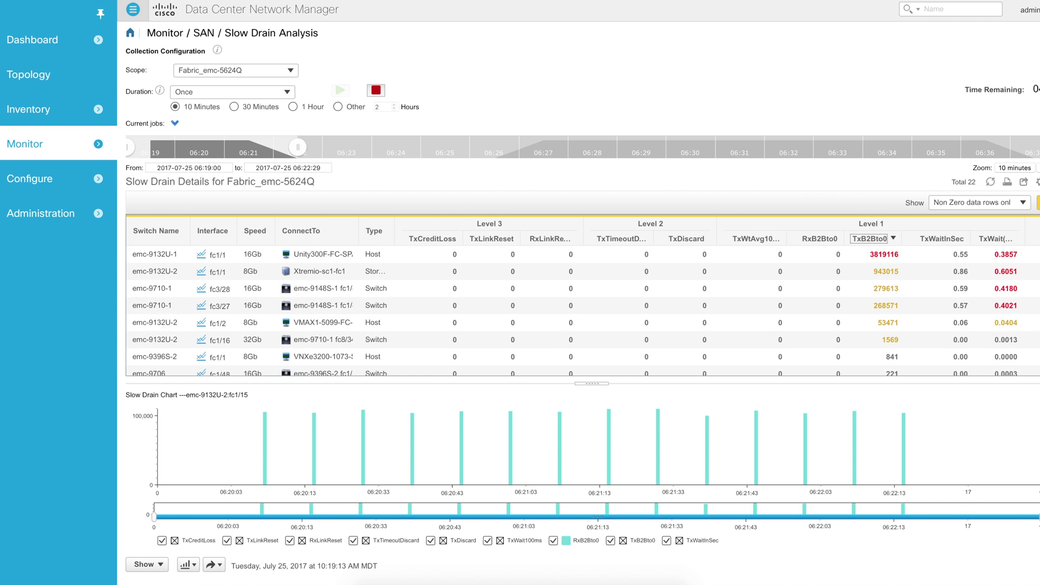
left_click(822, 238)
left_click(822, 238)
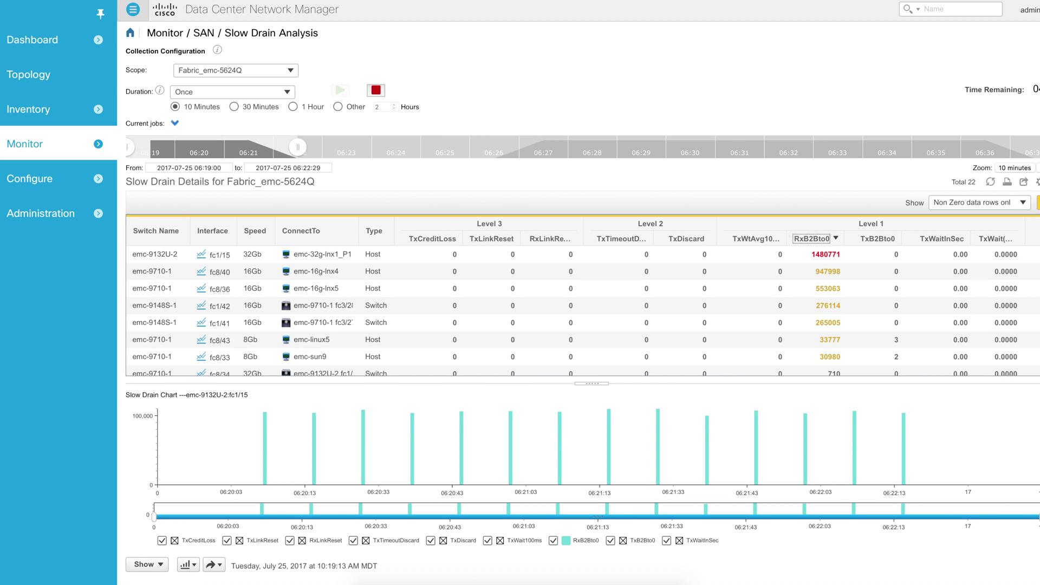
left_click(161, 231)
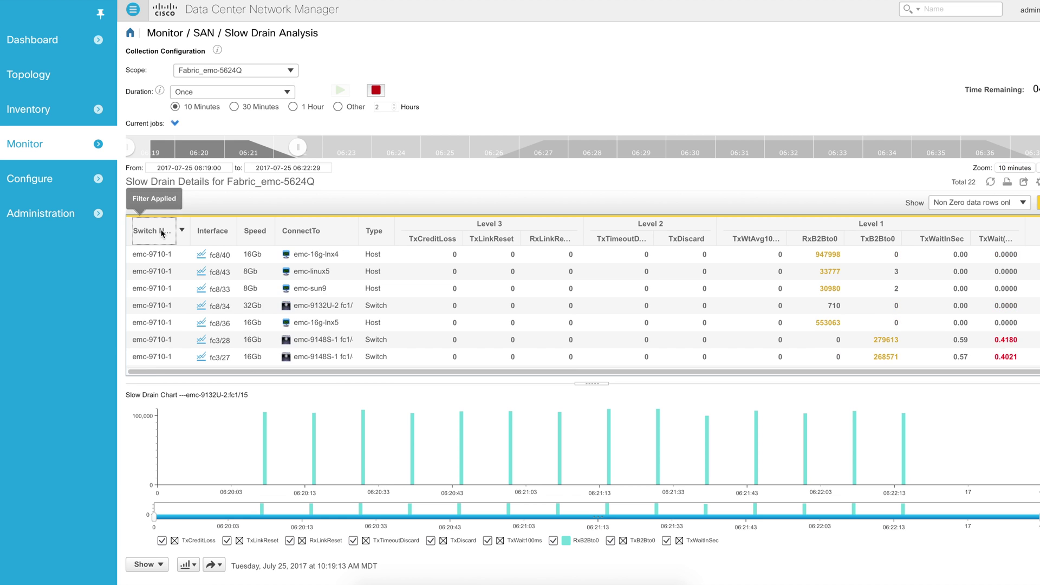